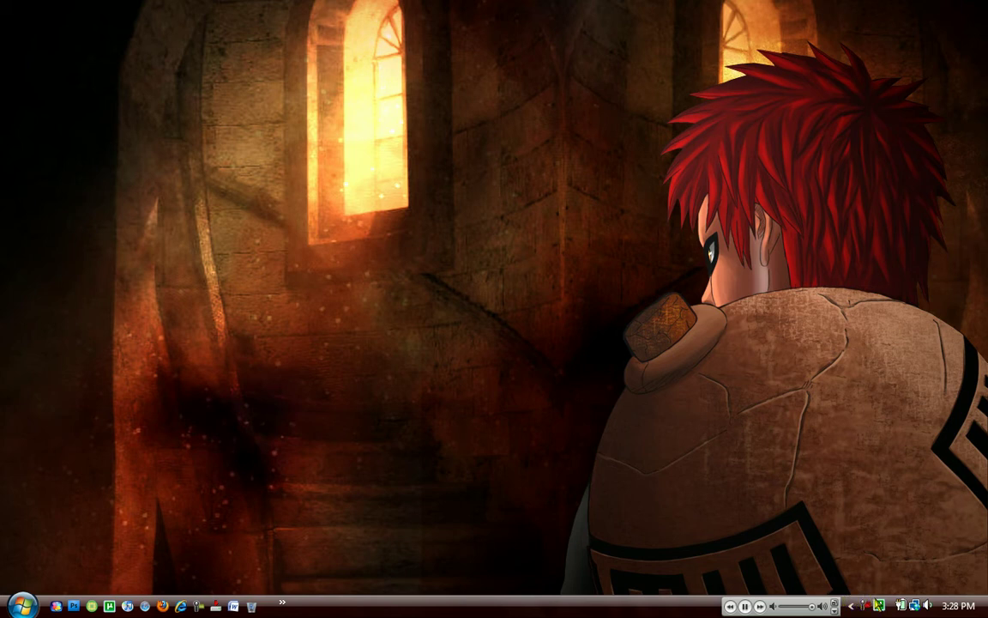
Bring up the µTorrent main window from the system tray icon.
left_click(879, 605)
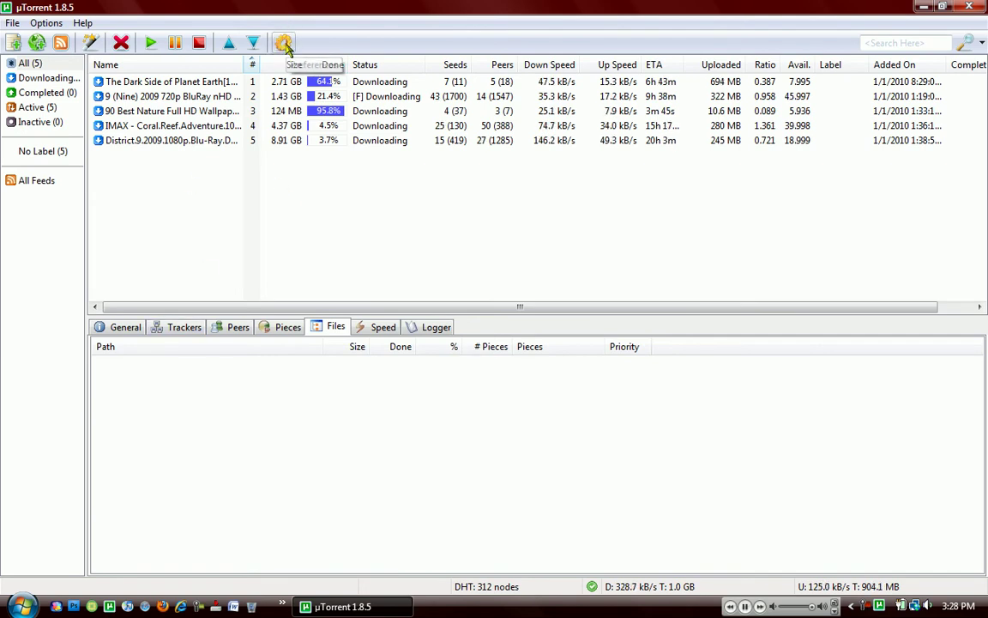
Open Preferences and browse Directories, Connection, then Bandwidth, moving the dialog lower on screen.
left_click(285, 43)
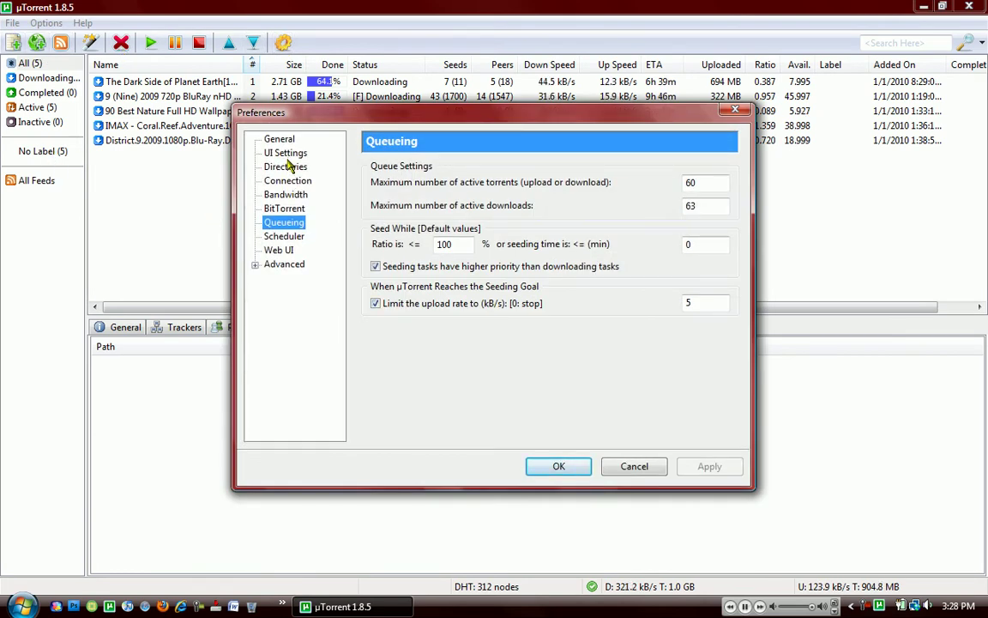
left_click(288, 168)
left_click(295, 183)
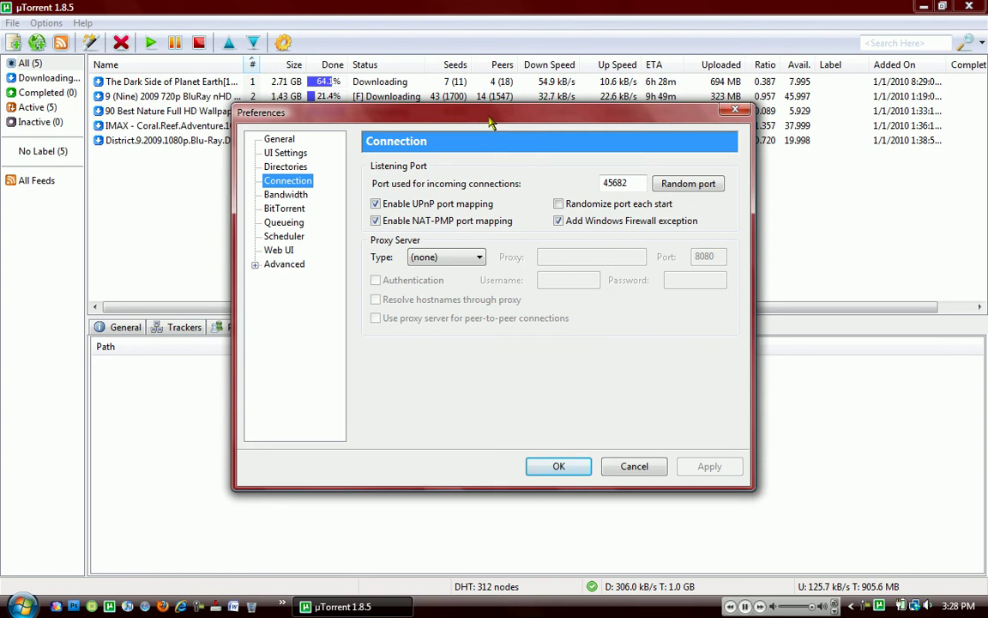
left_click_drag(491, 123, 494, 179)
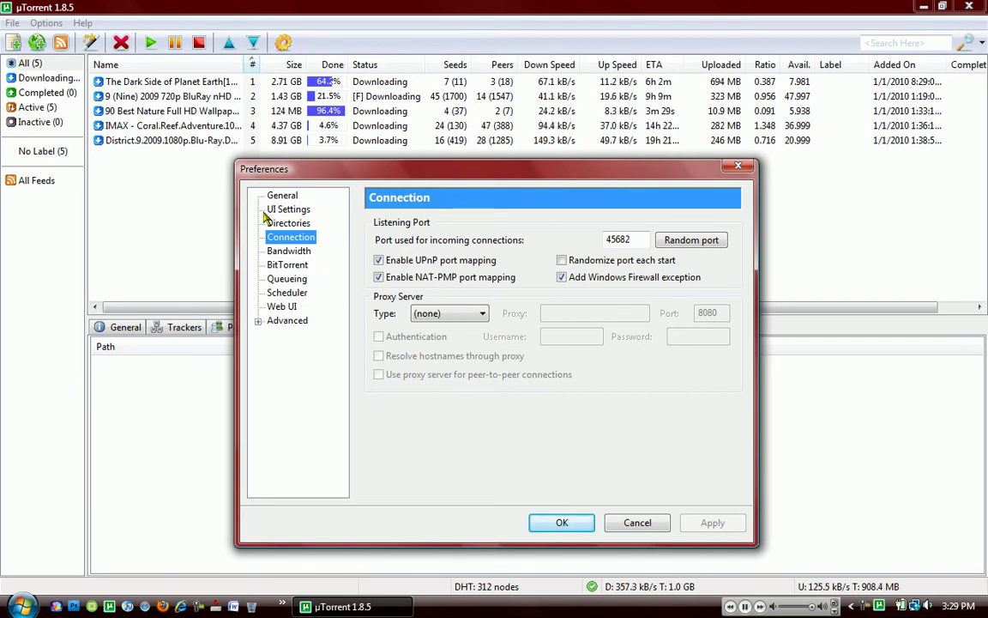
left_click(279, 254)
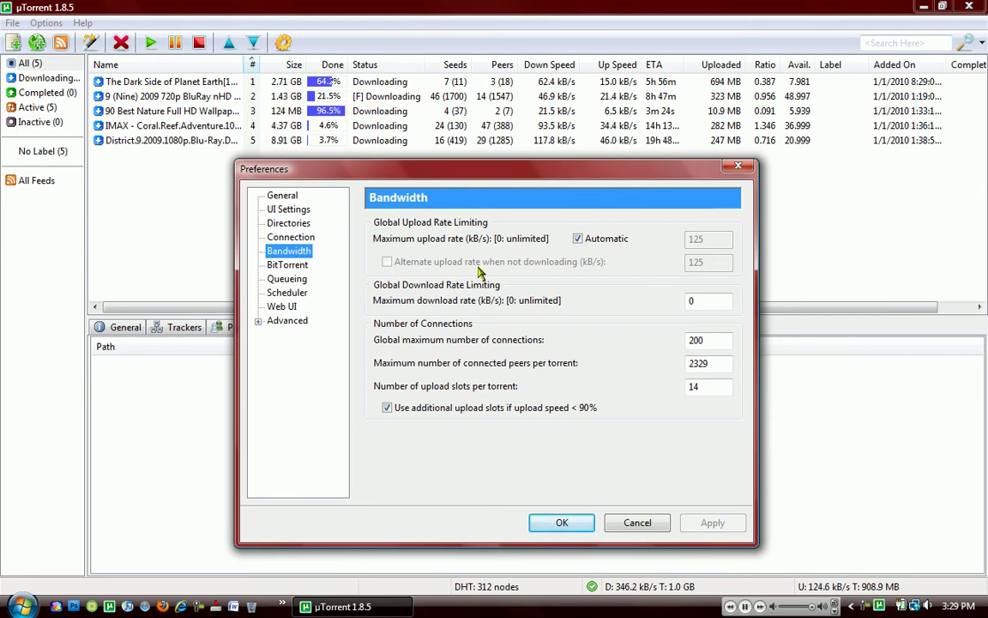
left_click(286, 266)
left_click(268, 250)
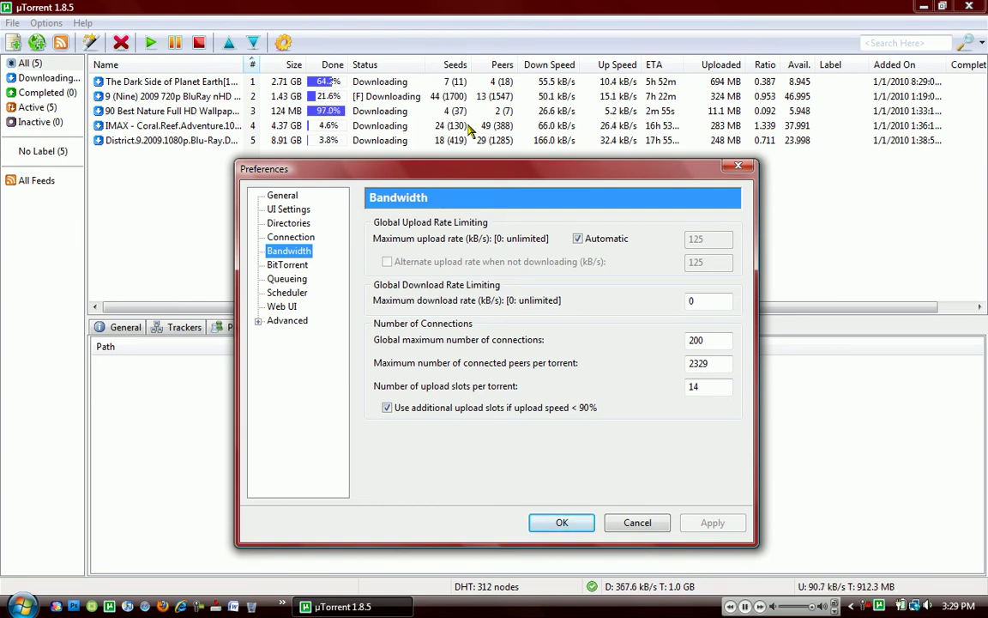
View each torrent's files (9, IMAX Coral Reef, wallpaper), ending on The Dark Side of Planet Earth.
left_click(446, 98)
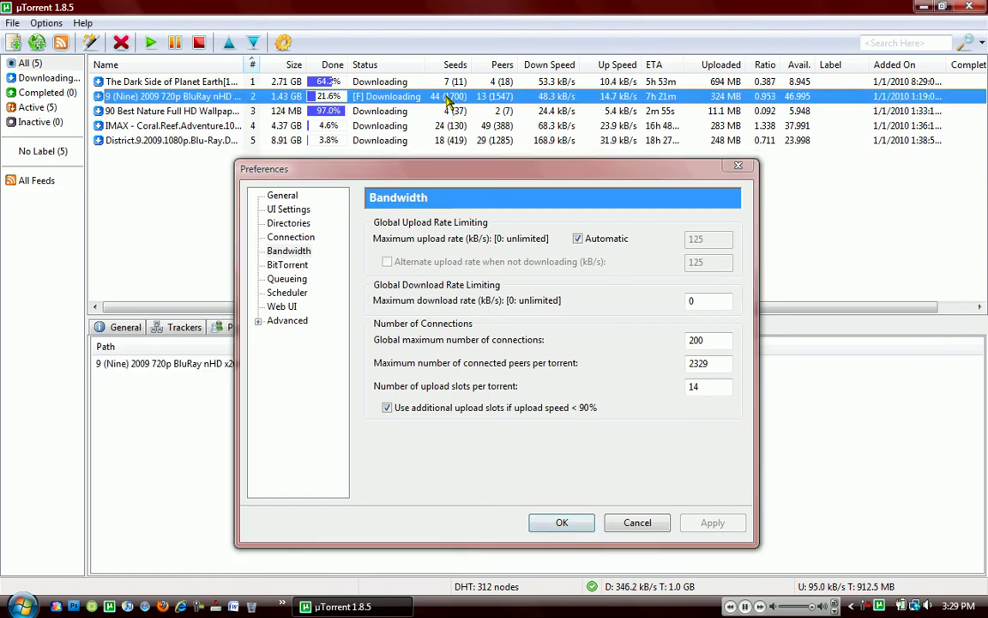
left_click(449, 126)
left_click(455, 139)
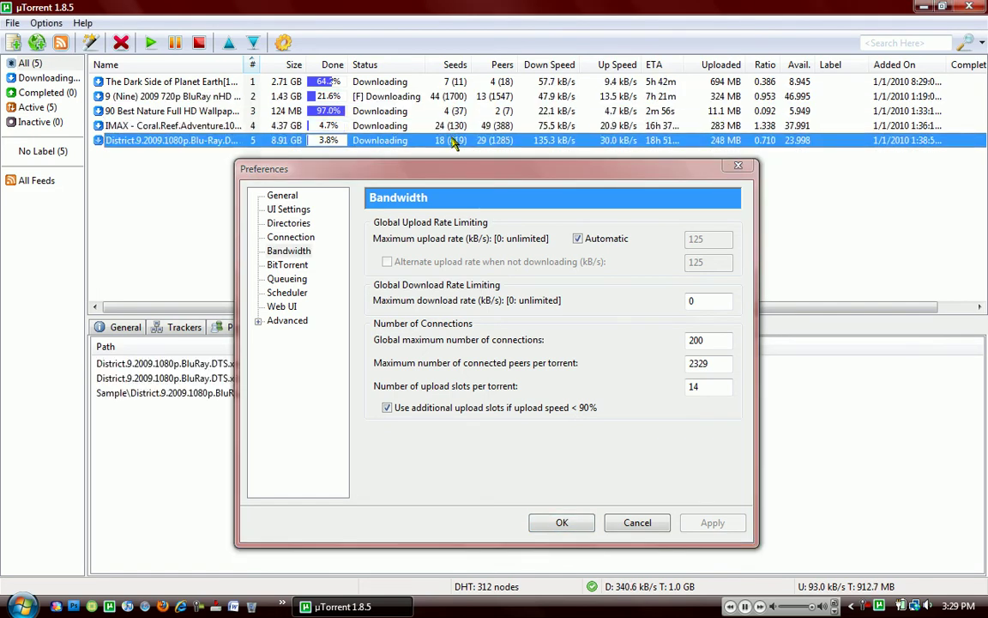
left_click(452, 126)
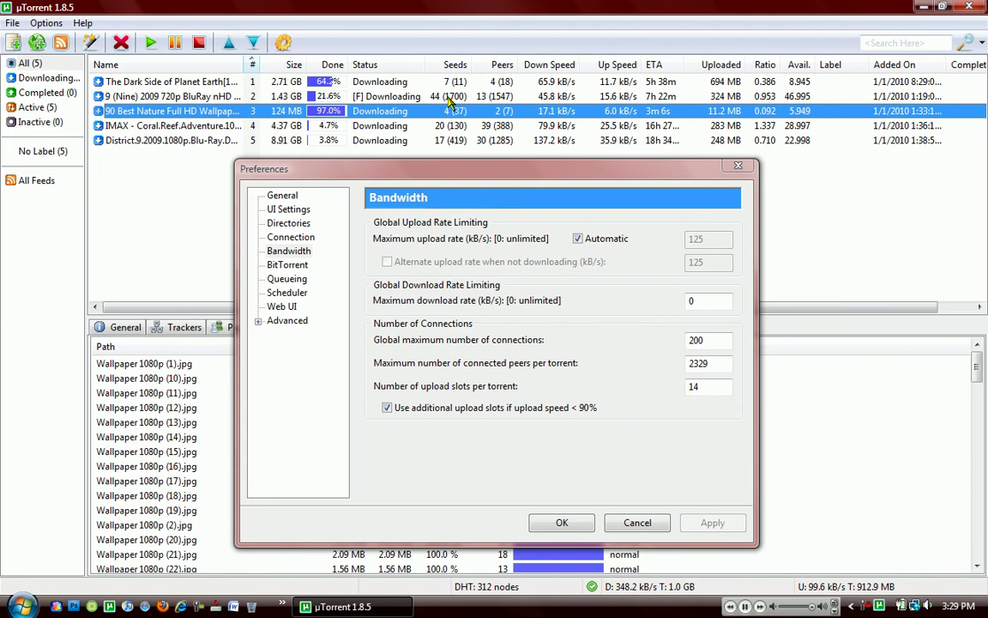
left_click(446, 97)
left_click(447, 81)
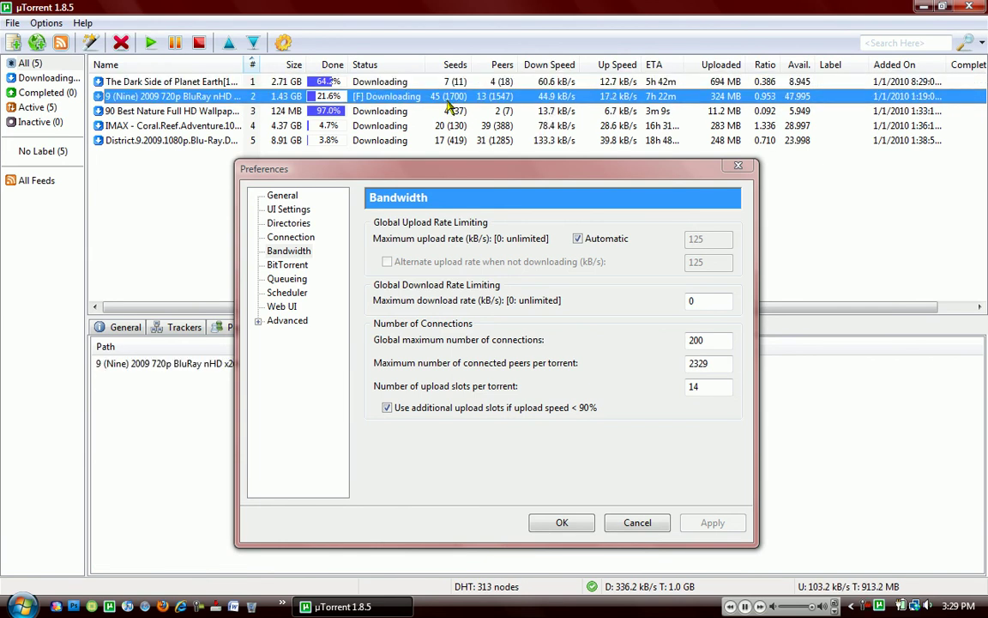
left_click(449, 111)
left_click(455, 140)
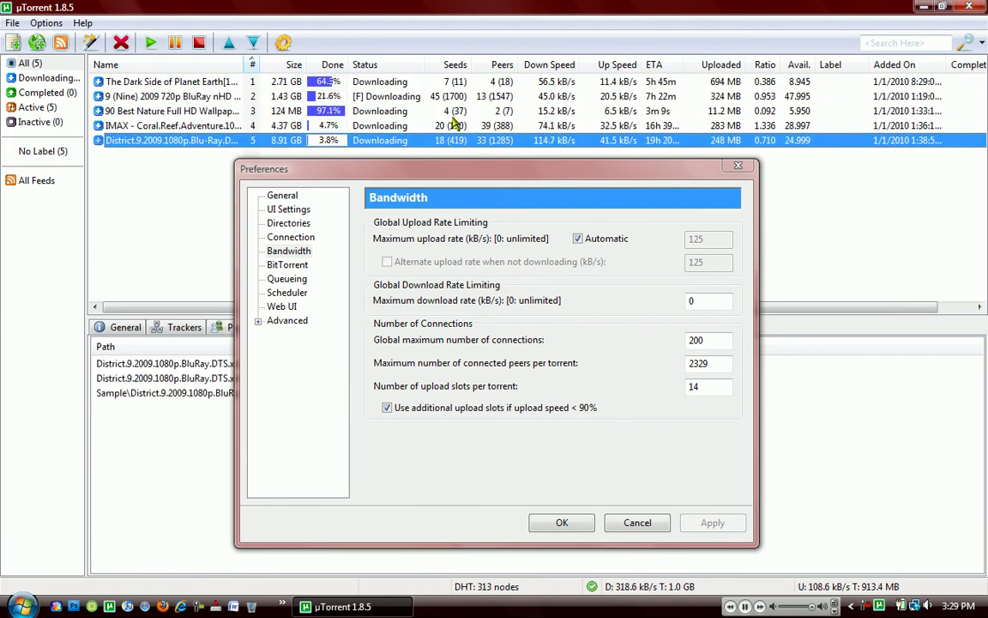
left_click(450, 112)
left_click(428, 97)
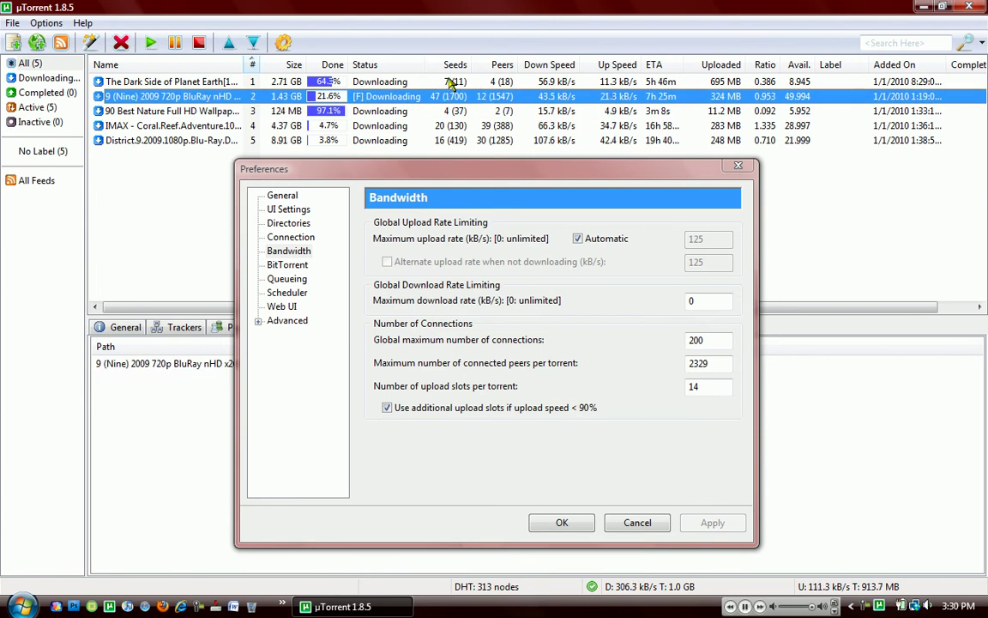
left_click(406, 82)
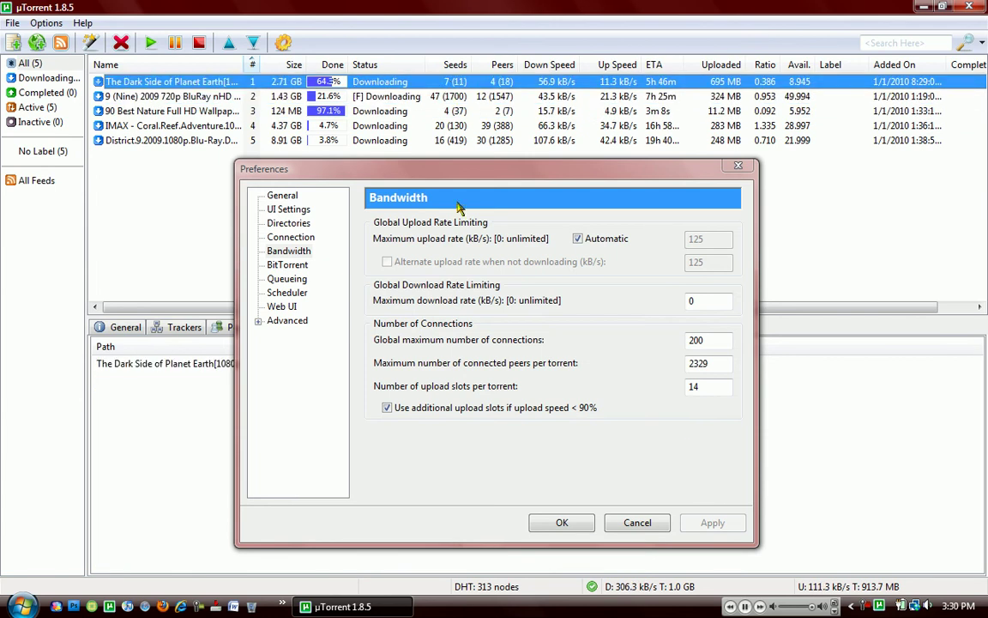
Step through Connection and BitTorrent to the Queueing page: 60 active torrents, 63 downloads, 100% ratio.
left_click(291, 240)
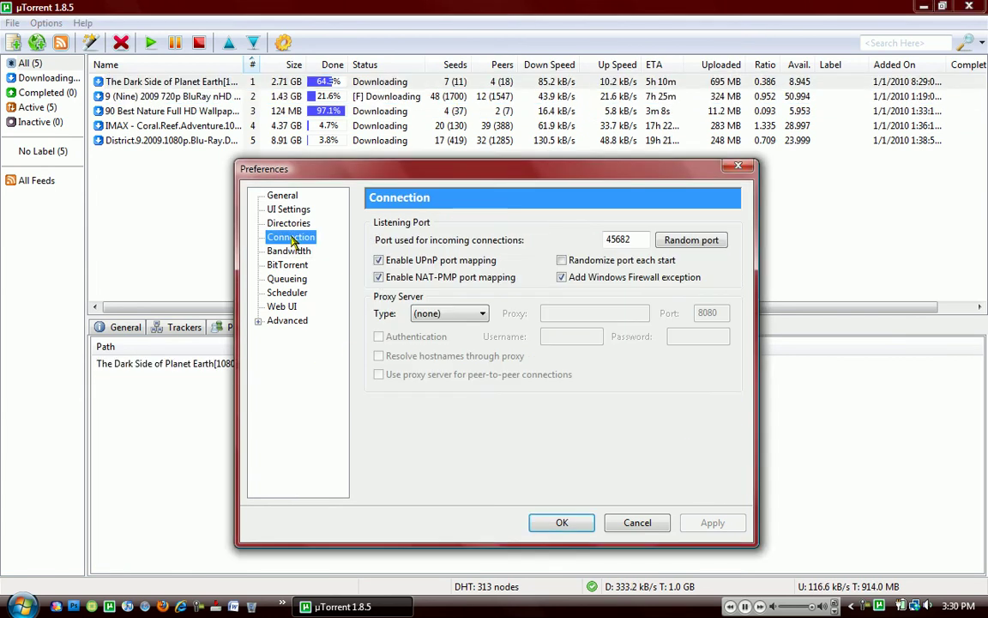
left_click(292, 268)
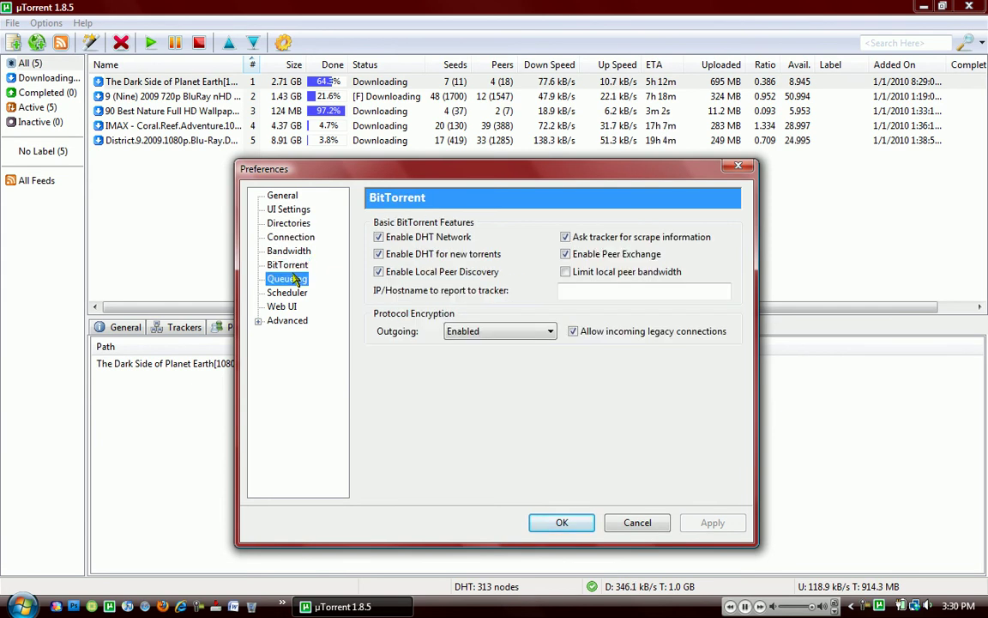
left_click(292, 267)
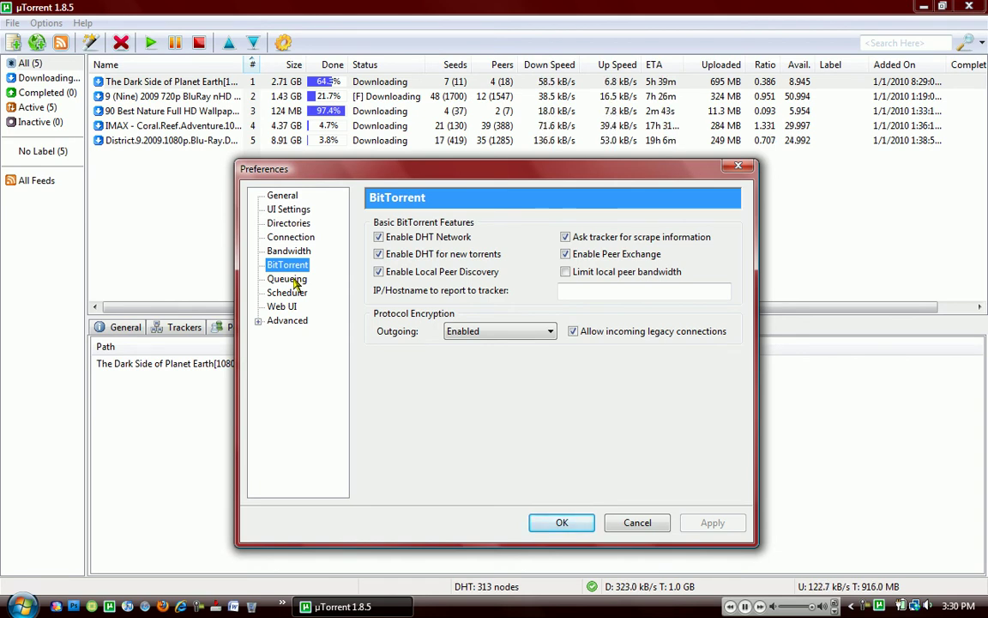
left_click(287, 279)
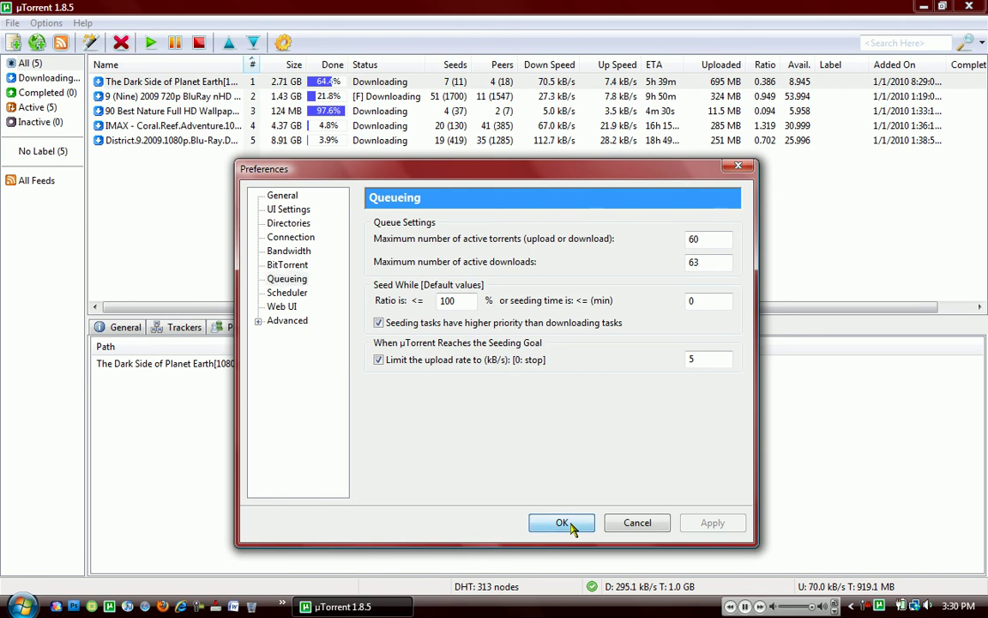
Revisit Queueing, Bandwidth, BitTorrent, then Connection: port 45682, UPnP and NAT-PMP on, no proxy.
left_click(568, 527)
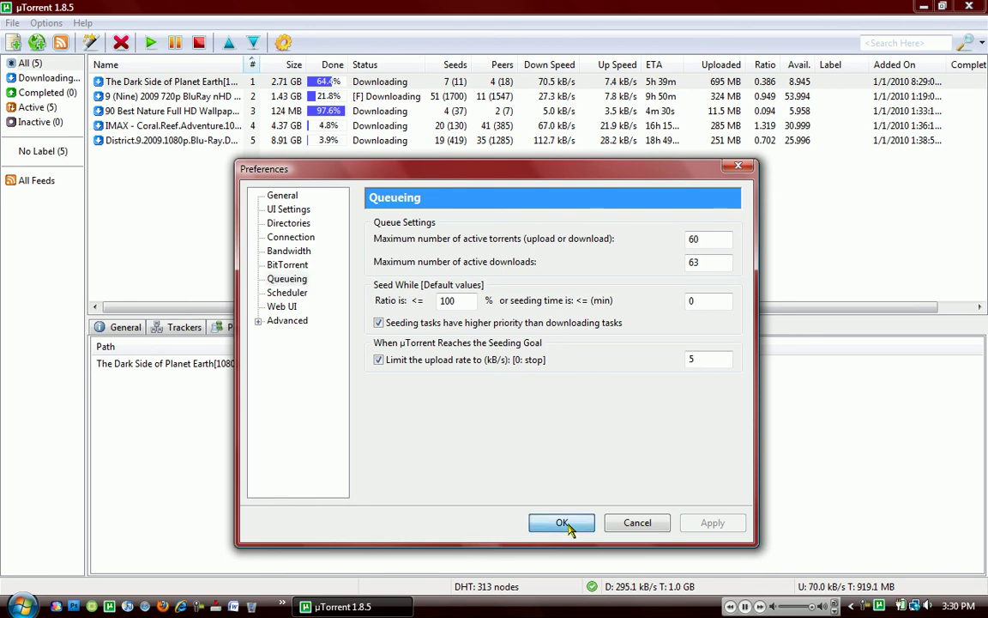
left_click(290, 278)
left_click(289, 254)
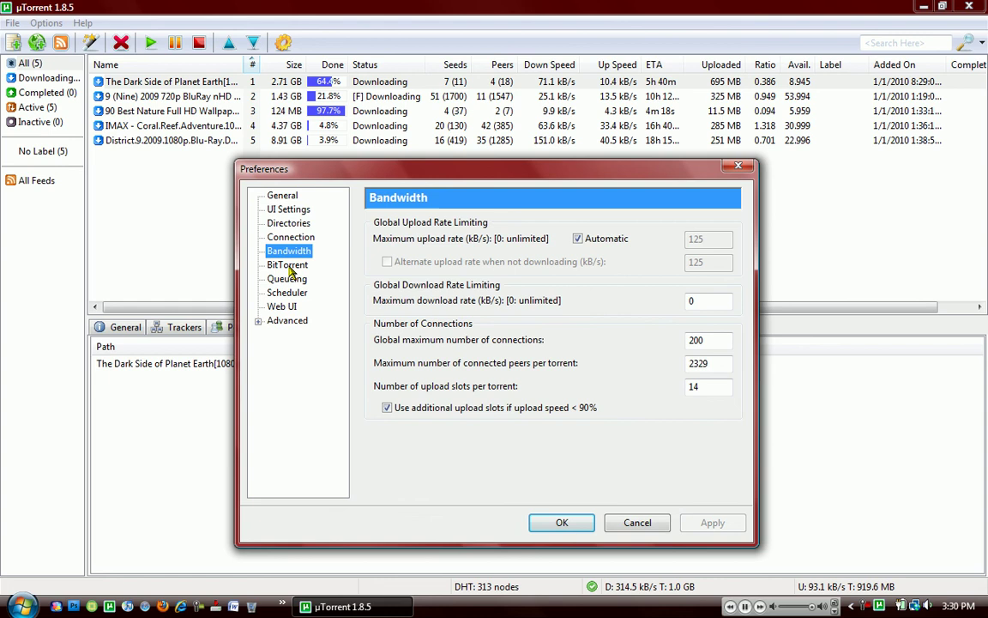
left_click(288, 266)
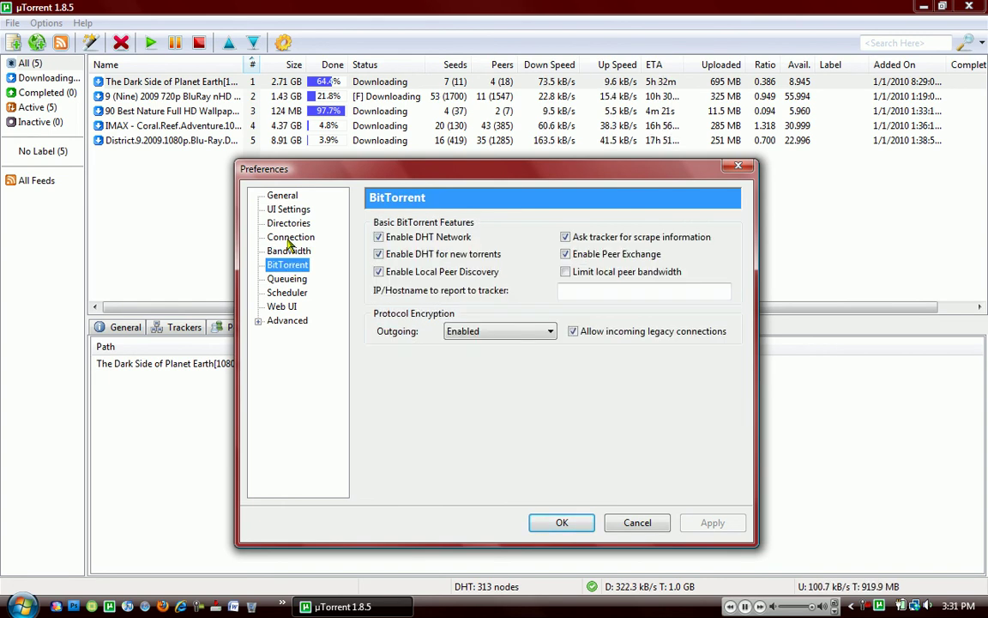
left_click(290, 239)
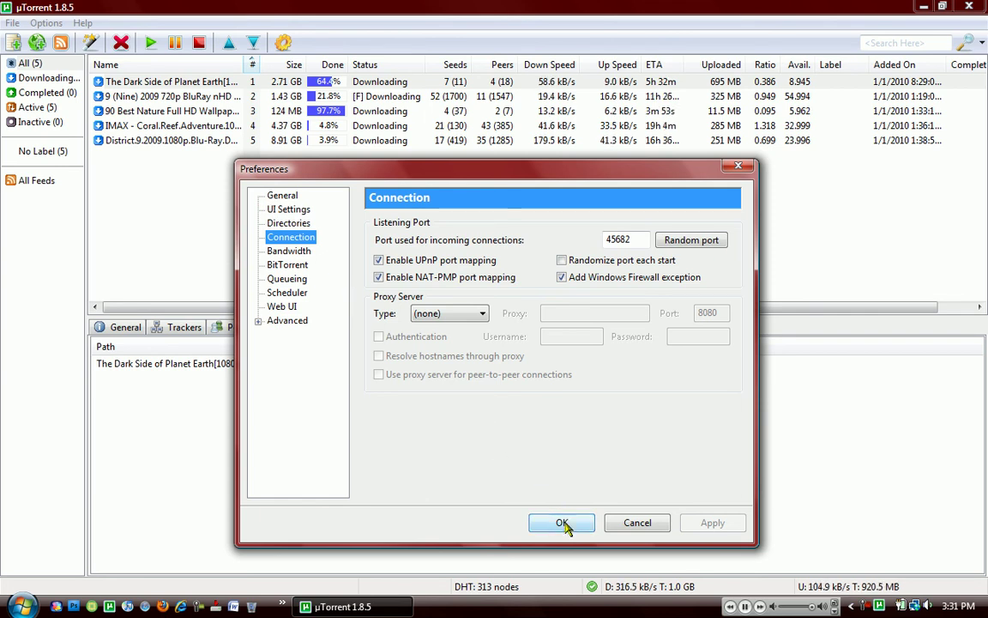
Review the Advanced, Web UI and Scheduler pages, then accept Preferences with OK.
left_click(273, 322)
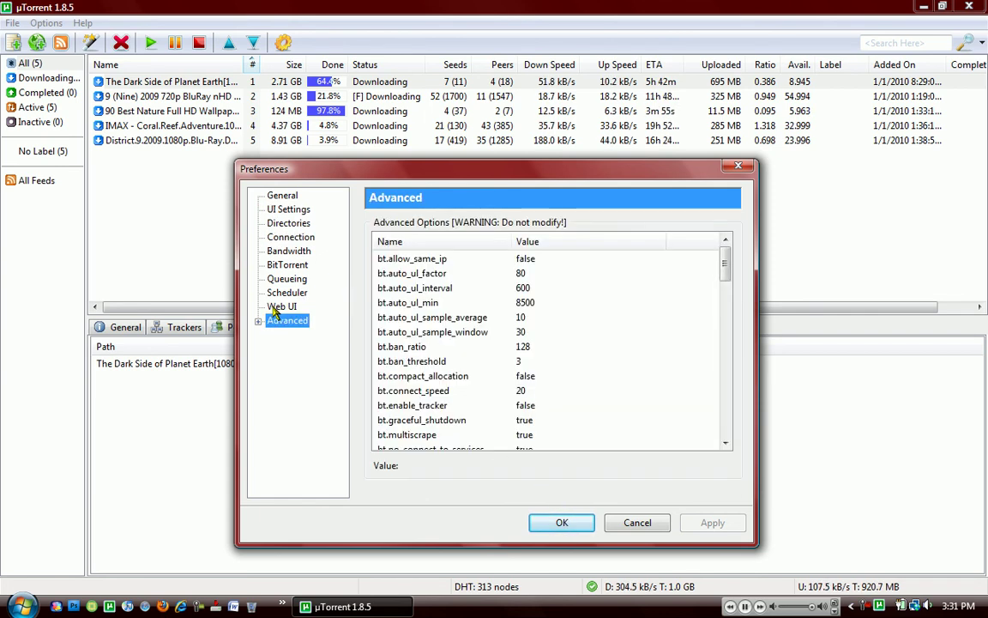
left_click(274, 307)
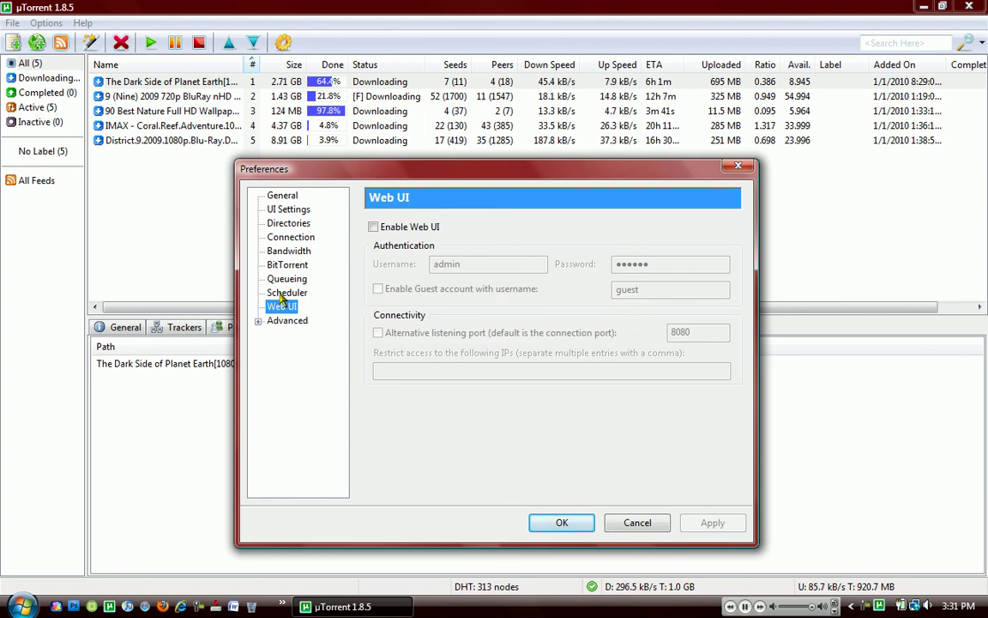
key("Up")
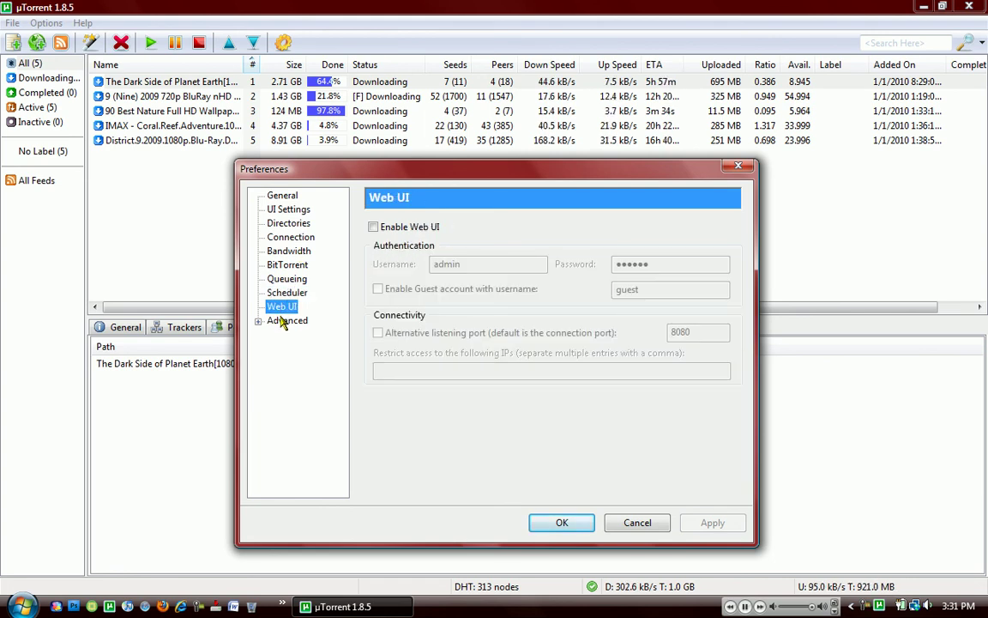
key("Down")
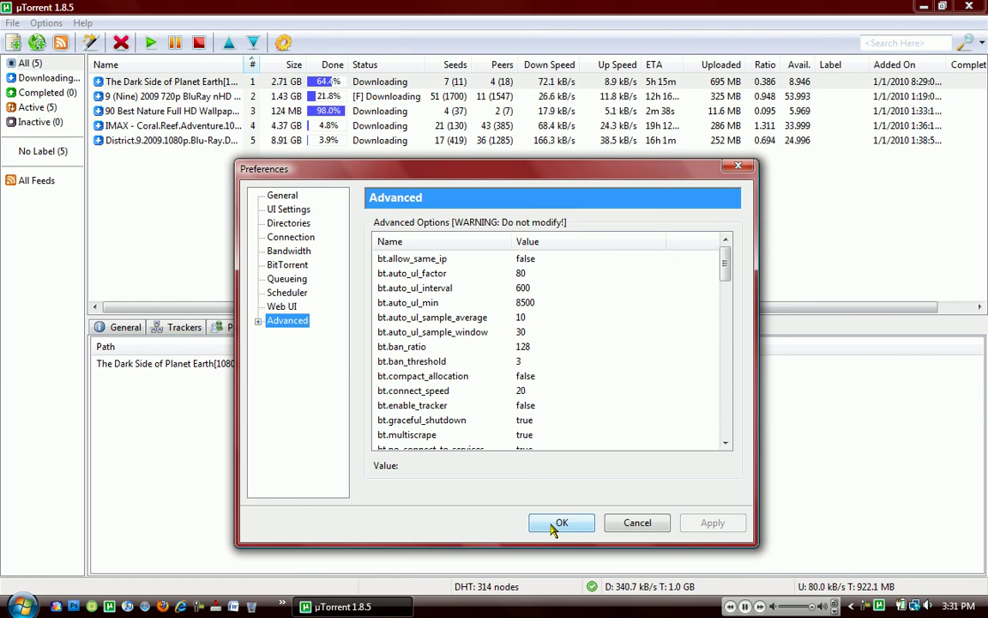
left_click(553, 526)
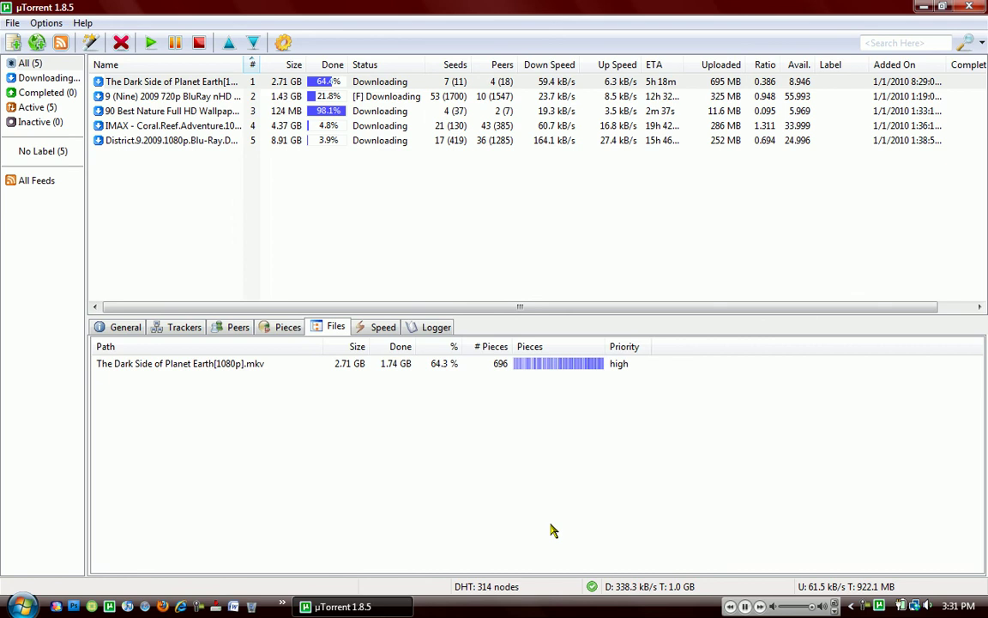